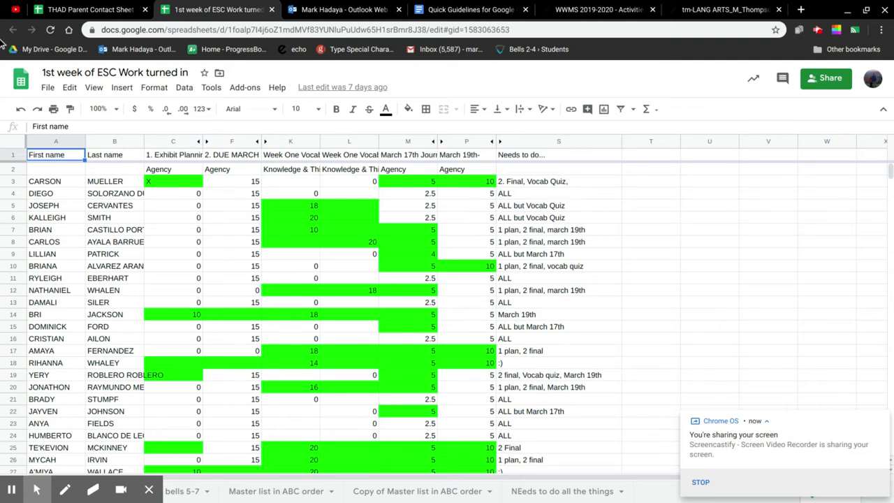
Step: Dismiss the screen-sharing notice, switch to Echo and close the WWMS 2019-2020 Activities tab
left_click(882, 420)
scroll(311, 269, "down", 5)
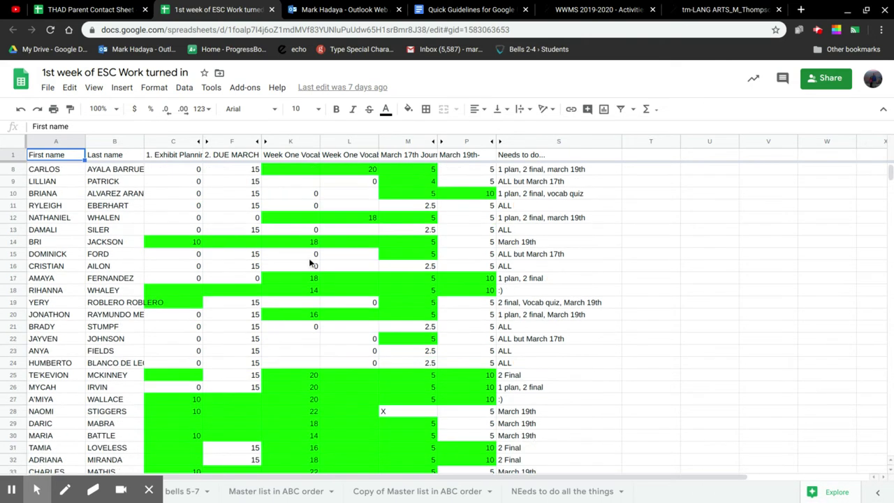
scroll(311, 260, "up", 5)
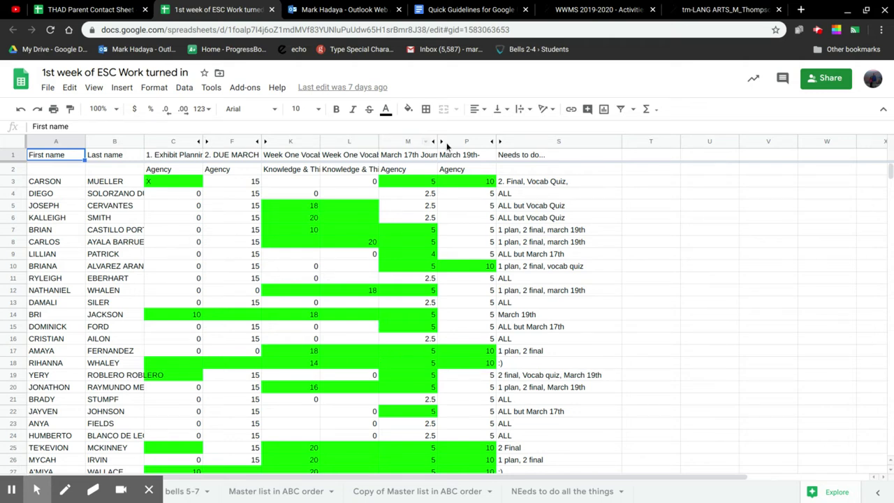
left_click(562, 18)
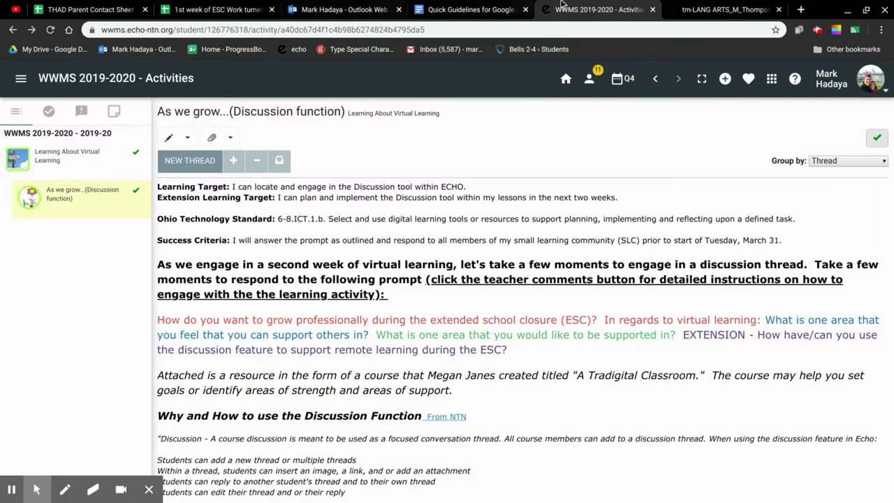
left_click(652, 9)
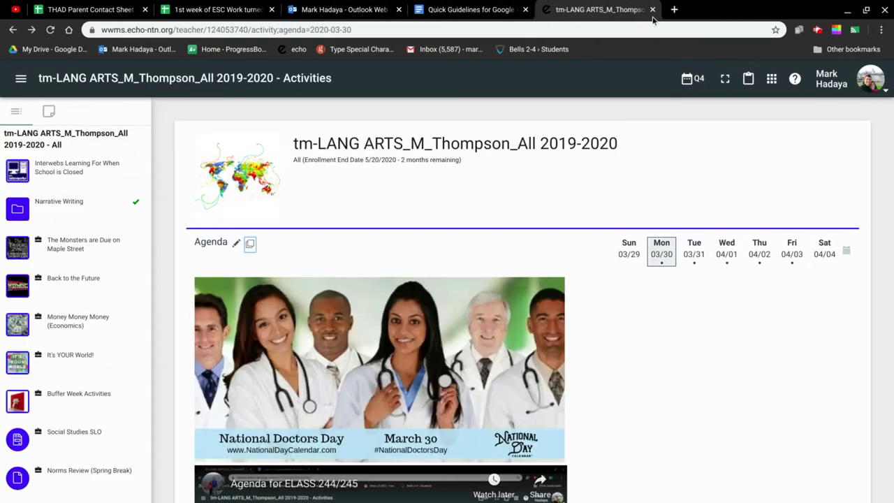
Step: Choose the section 1 LANG ARTS course from Echo's navigation menu
left_click(15, 111)
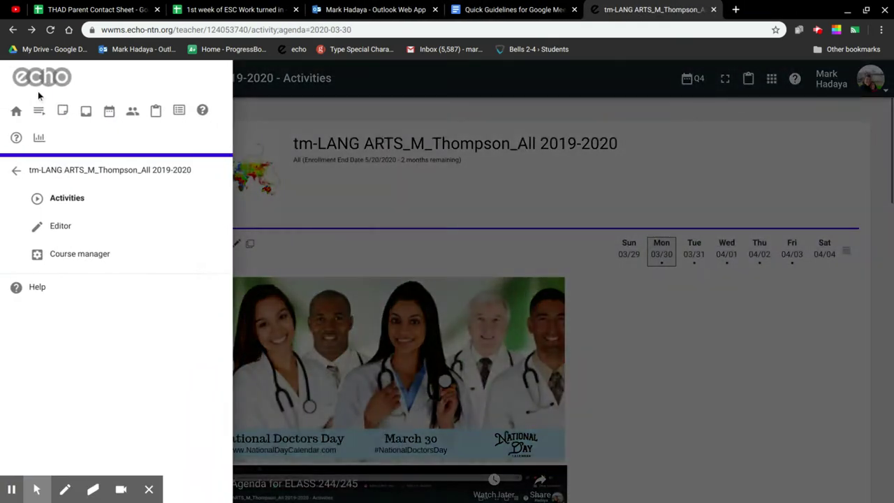
left_click(16, 172)
scroll(129, 186, "down", 5)
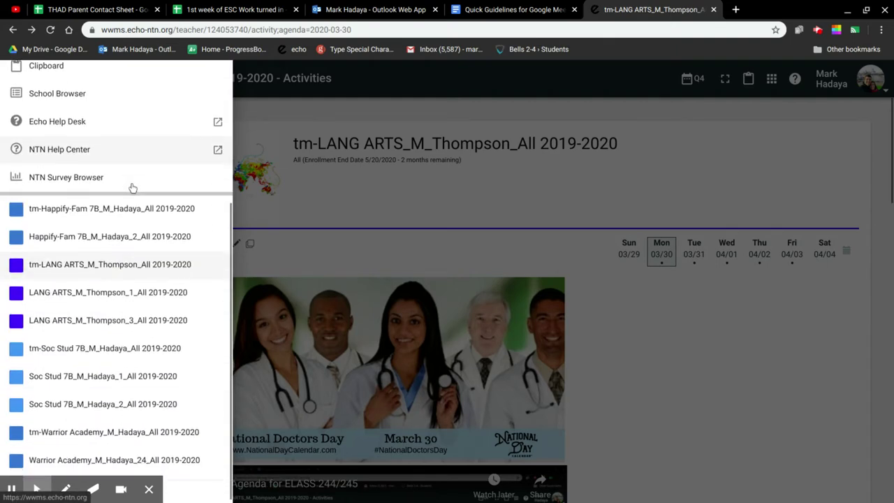
left_click(124, 287)
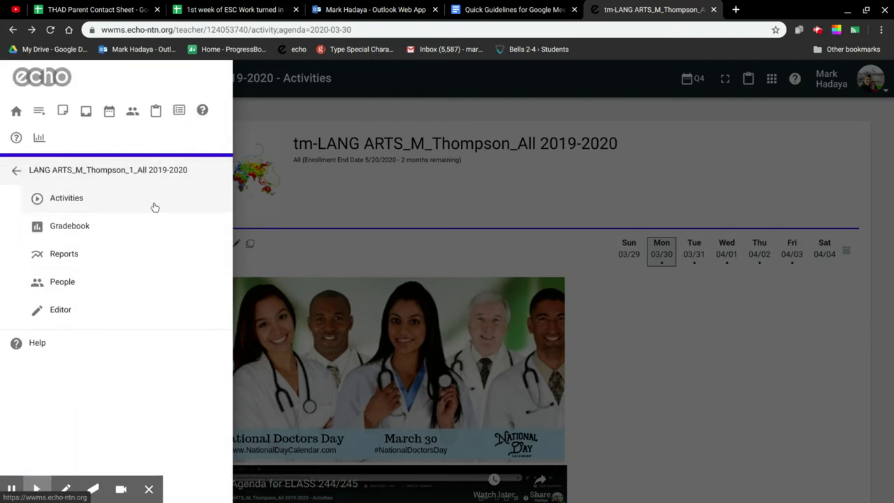
Step: Go to the course gradebook's STUDENTS table and start Export scores from the wrench tools
left_click(103, 226)
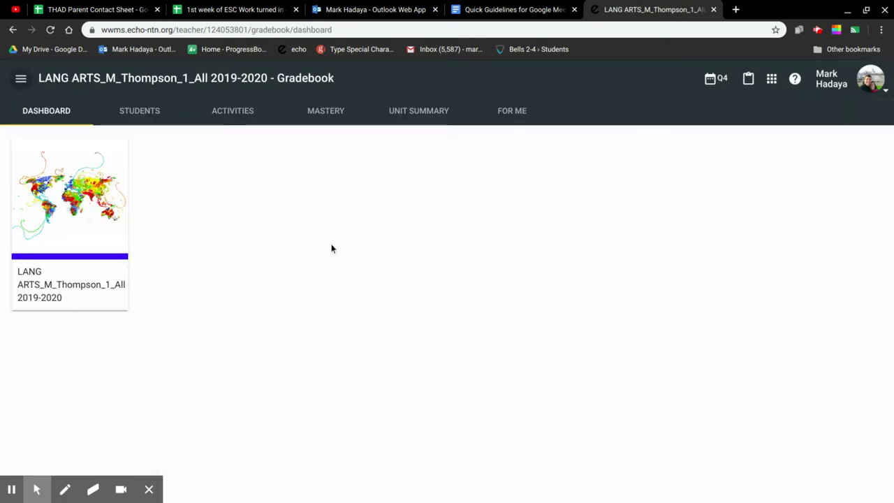
left_click(152, 114)
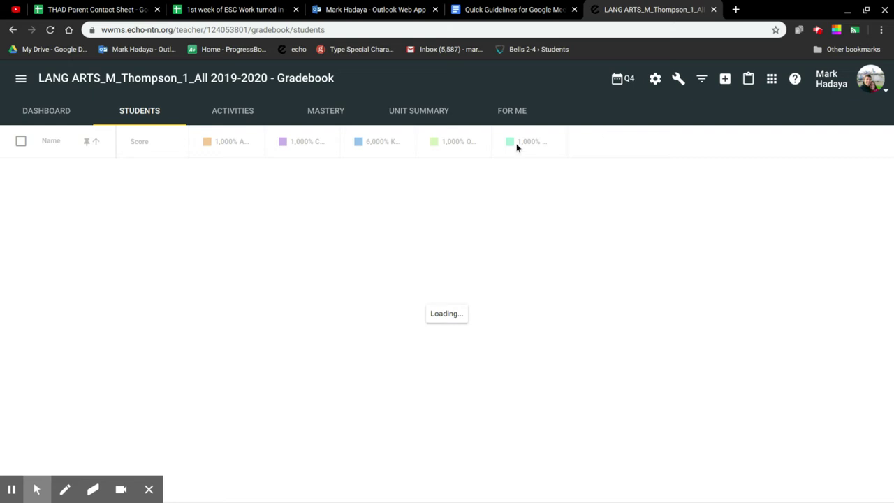
left_click(678, 79)
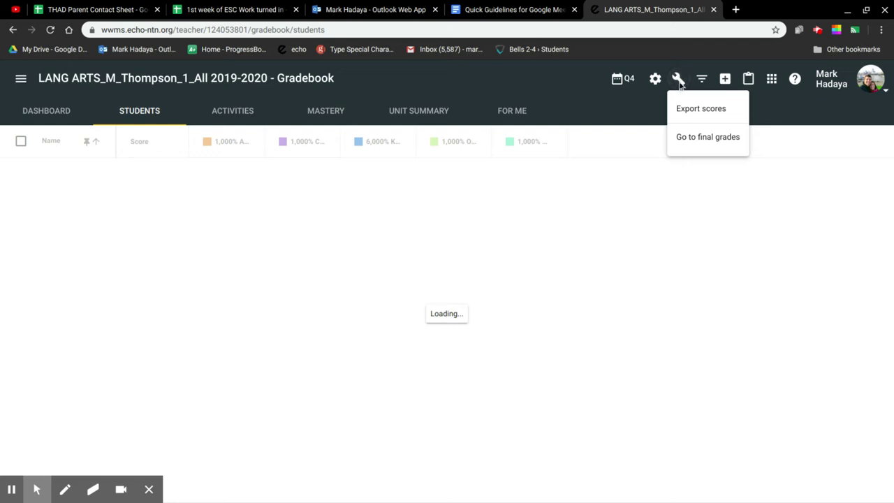
left_click(700, 112)
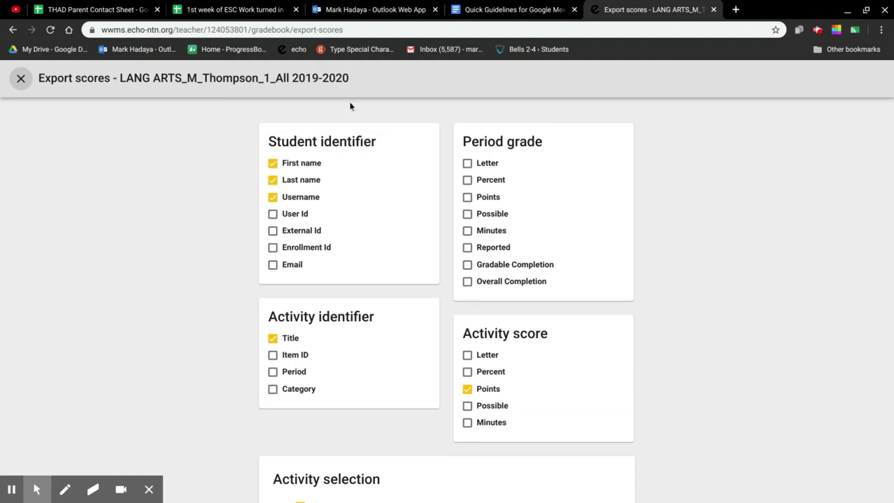
Step: Leave Username out of the exported identifiers
scroll(577, 226, "down", 3)
scroll(577, 226, "up", 3)
left_click(274, 203)
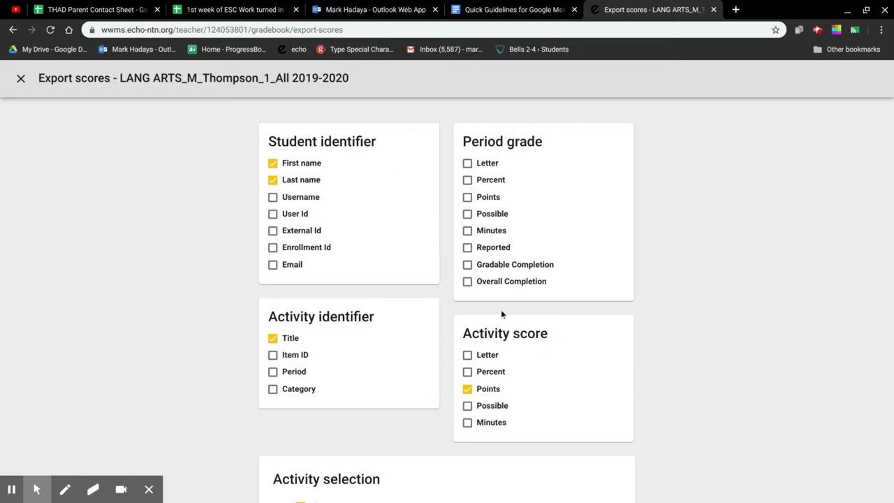
Step: Expand All and Category 1 in Activity selection, then uncheck every activity
scroll(442, 257, "down", 3)
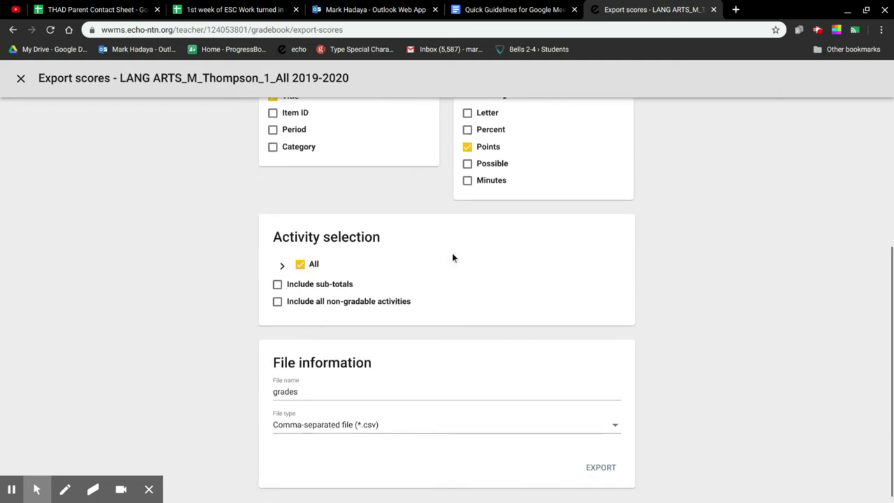
left_click(281, 266)
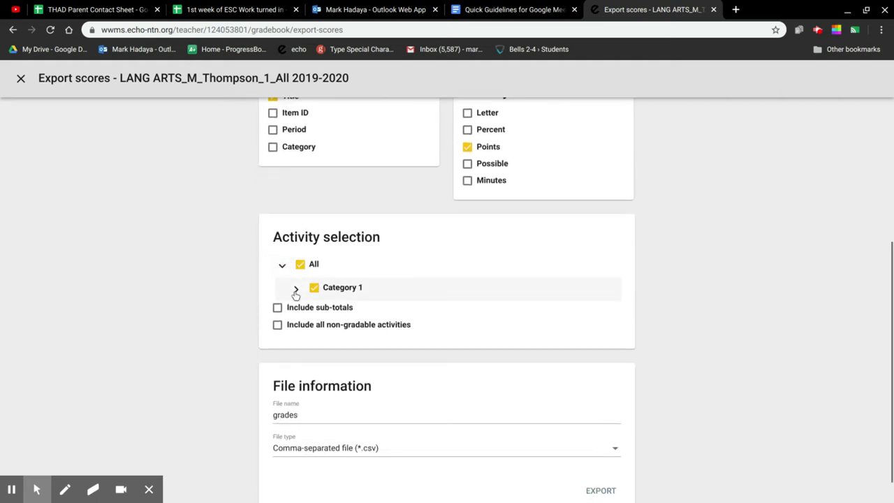
left_click(296, 289)
scroll(341, 239, "down", 2)
scroll(341, 239, "down", 6)
scroll(340, 230, "up", 4)
scroll(340, 220, "up", 3)
scroll(341, 270, "down", 1)
scroll(347, 223, "up", 1)
left_click(300, 196)
scroll(401, 182, "down", 1)
scroll(352, 204, "down", 4)
Step: Check Exhibit Planning Toolkit, the DUE MARCH 21st dropbox and both Week One Vocab Quiz activities
scroll(355, 209, "up", 3)
scroll(355, 205, "up", 1)
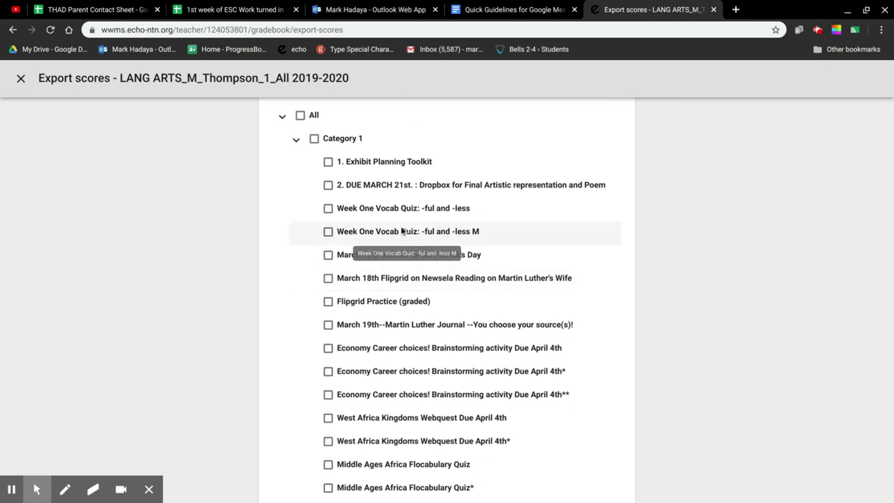
scroll(340, 218, "down", 1)
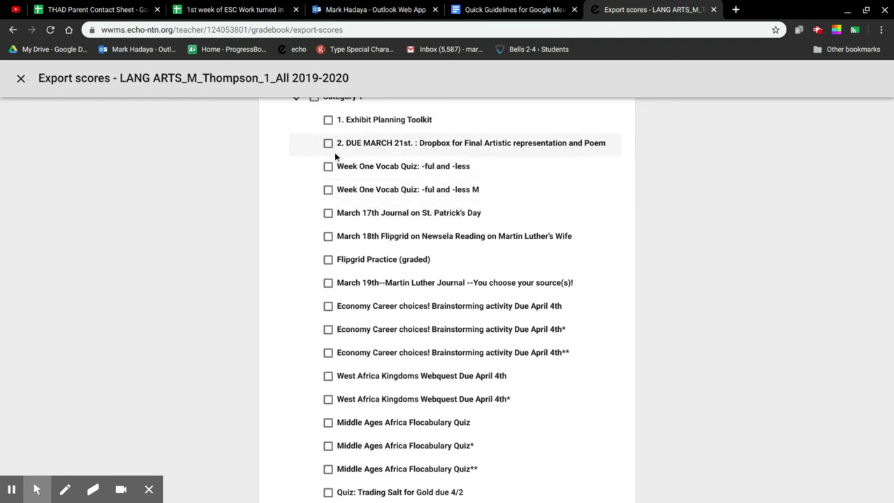
left_click(328, 120)
left_click(327, 143)
left_click(327, 166)
left_click(328, 195)
Step: Also check the March 17th Journal, March 18th Flipgrid and March 19th Martin Luther Journal
left_click(327, 214)
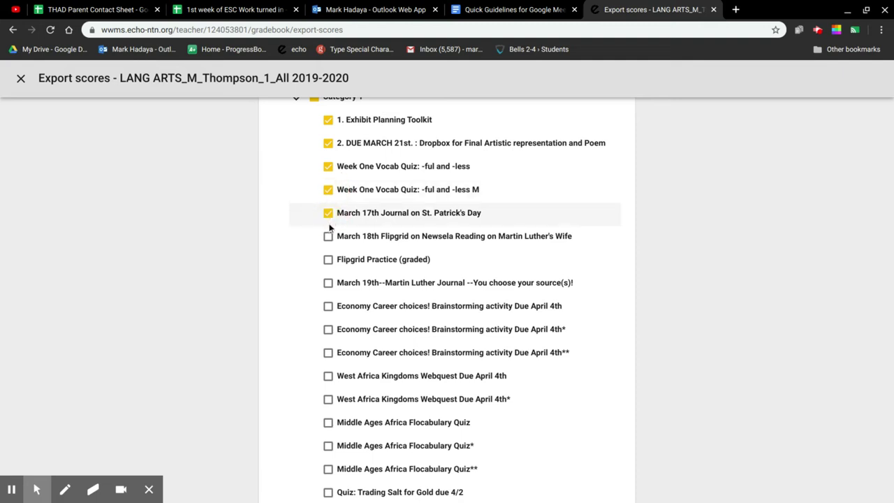
left_click(329, 236)
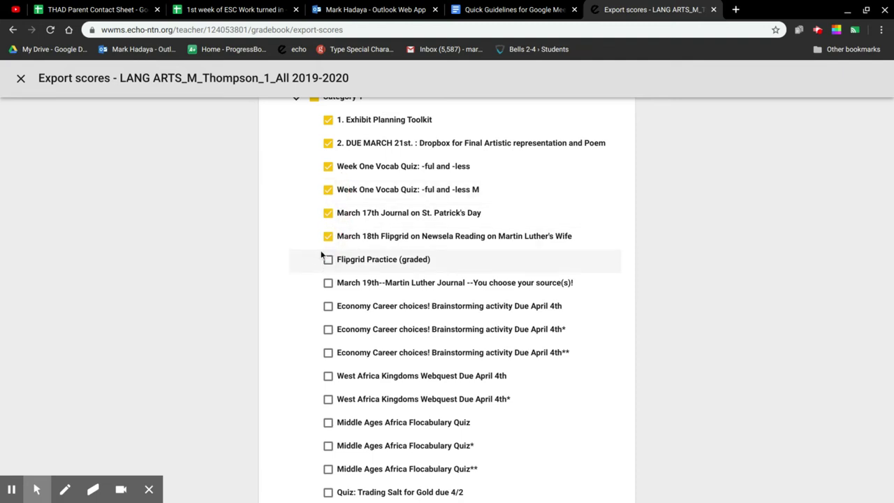
left_click(327, 273)
scroll(316, 213, "down", 2)
scroll(315, 215, "up", 3)
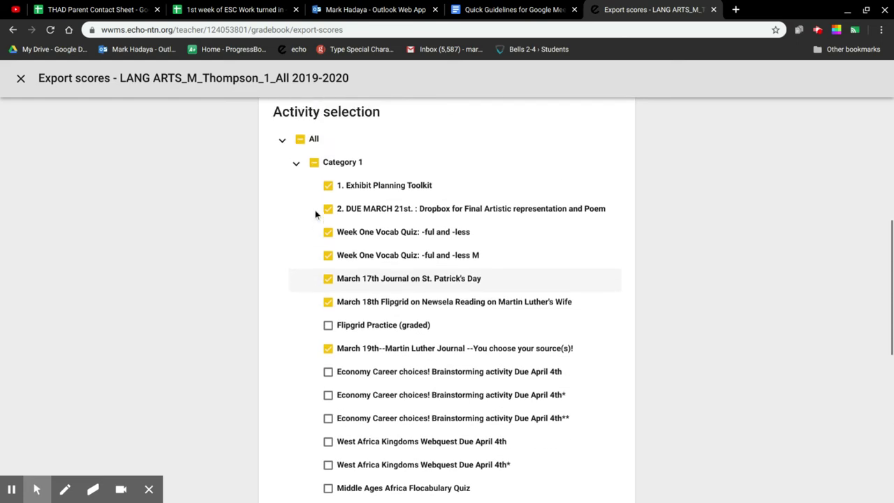
scroll(315, 213, "down", 6)
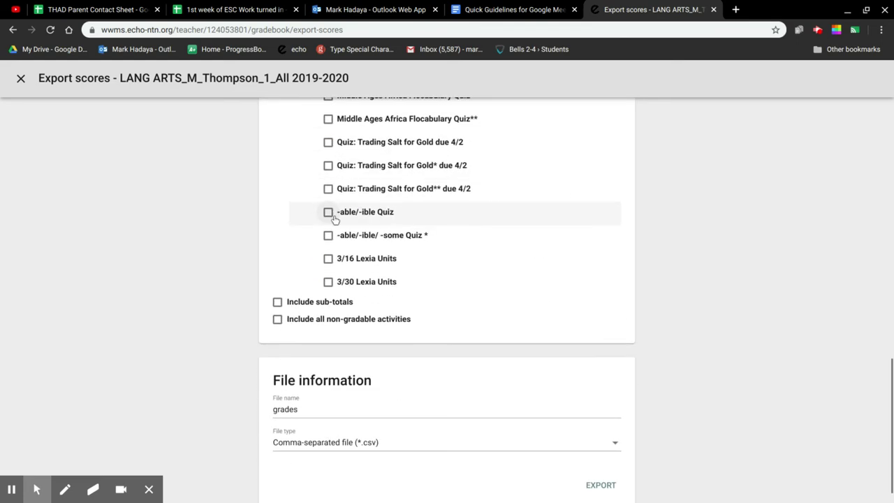
scroll(300, 225, "down", 1)
scroll(300, 229, "down", 1)
Step: Name the export 'grades for 1st class' and export the selected scores as CSV
left_click(312, 383)
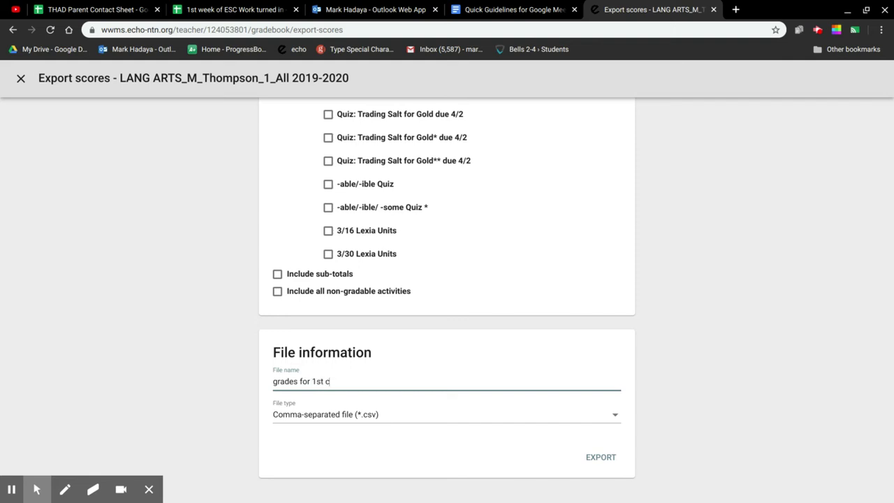
left_click(600, 457)
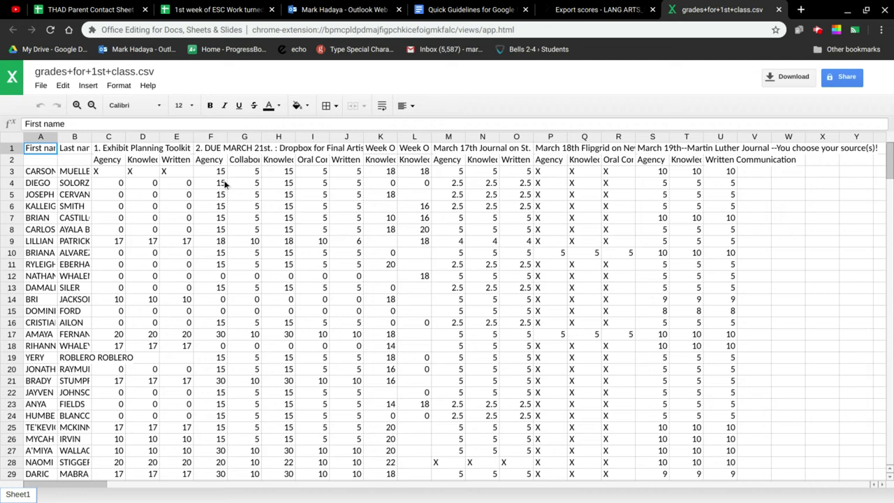
Step: Save grades+for+1st+class.csv as a Google Sheets file from the File menu
left_click(40, 86)
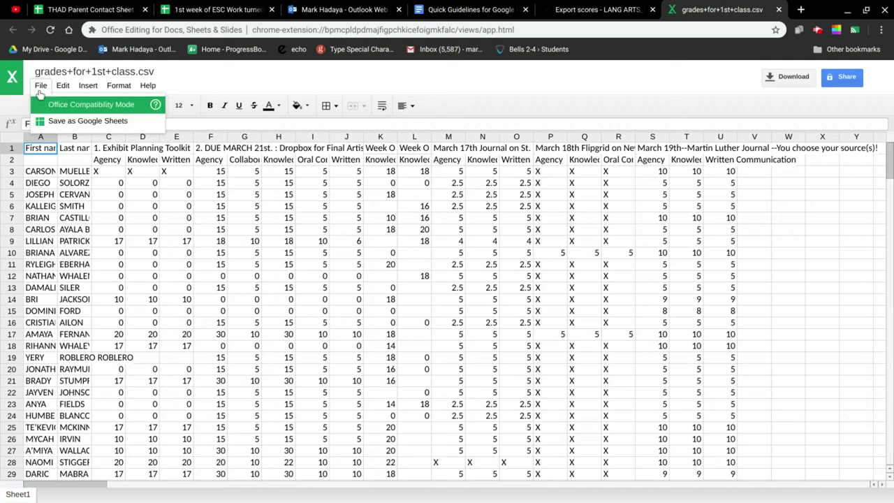
left_click(67, 122)
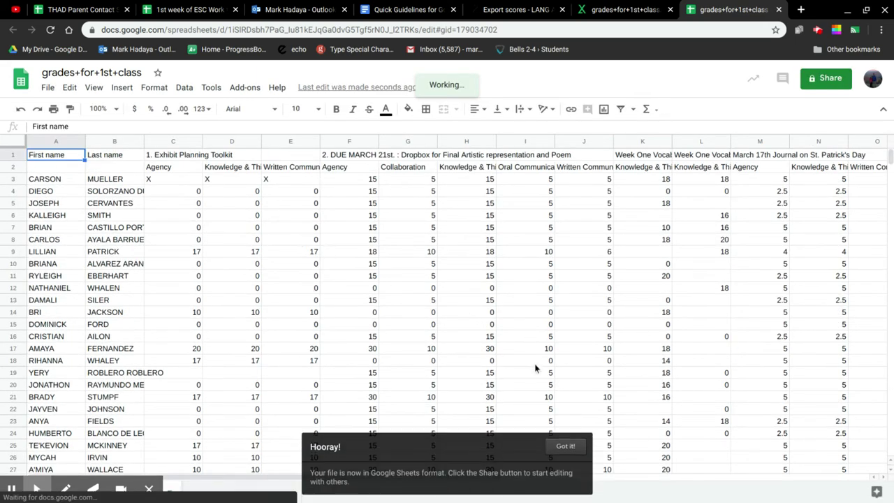
Step: Dismiss the conversion notice and hide columns D and E
left_click(567, 448)
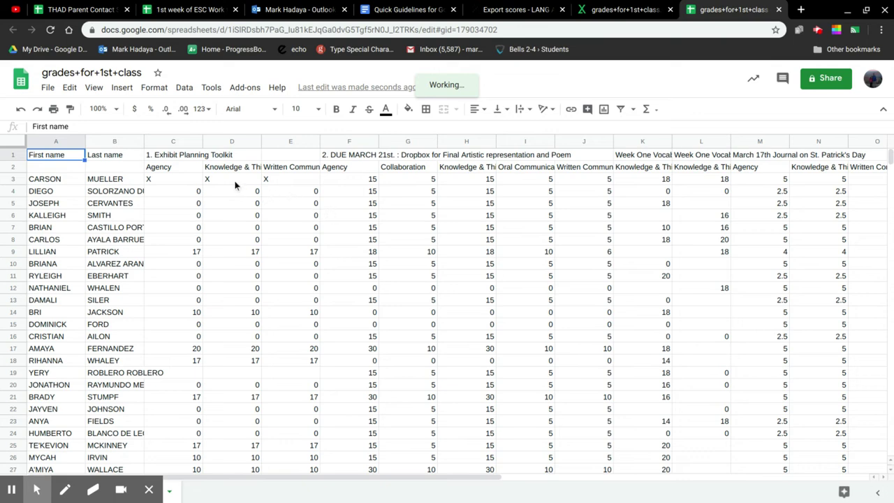
scroll(176, 220, "down", 2)
scroll(177, 222, "up", 2)
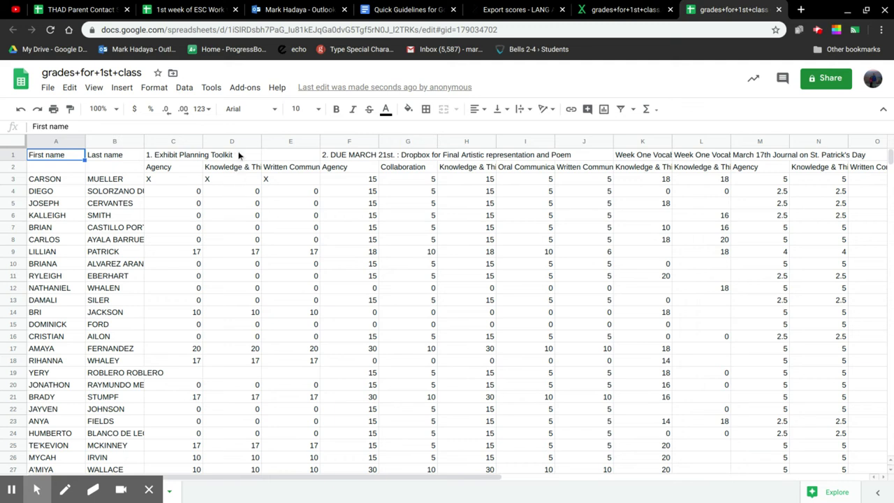
left_click_drag(237, 142, 289, 142)
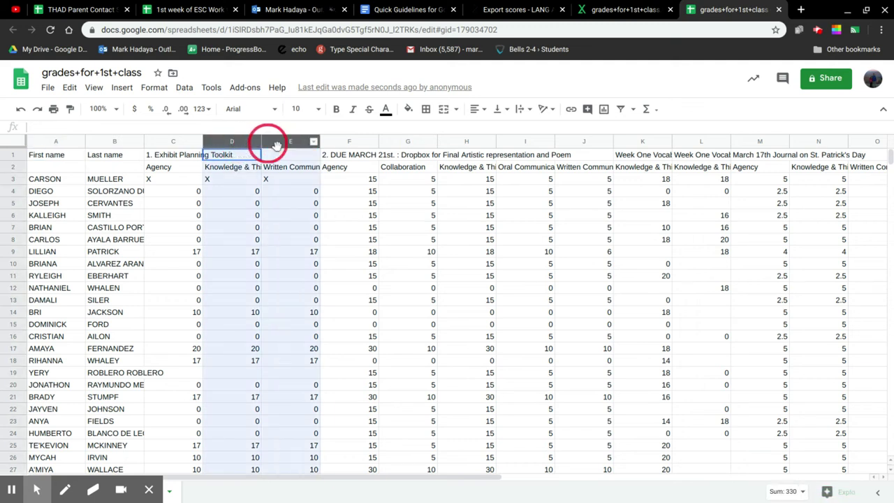
left_click(254, 142)
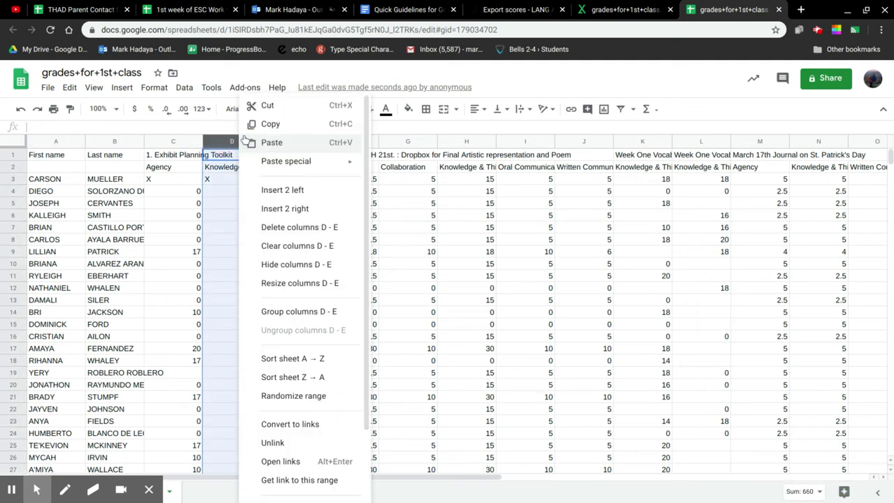
left_click(295, 263)
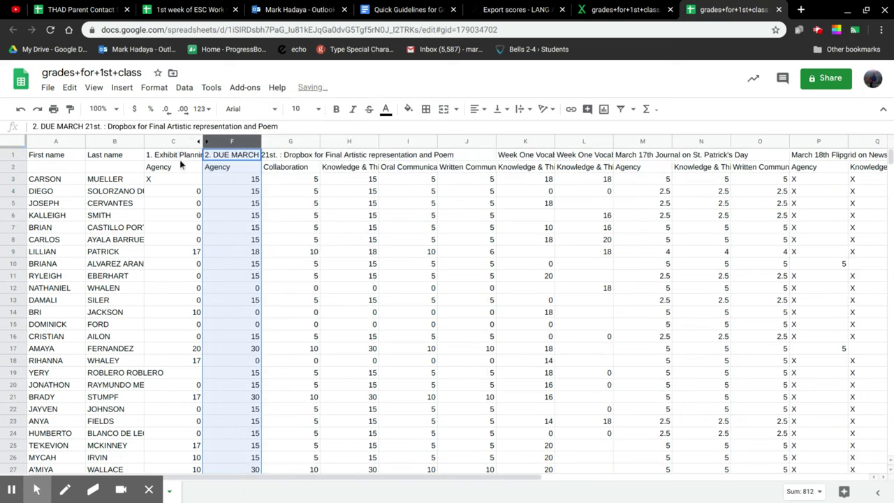
Step: Hide columns G through J, the DUE MARCH 21st dropbox rubric scores
left_click(183, 156)
key("Down")
key("Down")
key("Down")
key("Down")
key("Down")
key("Right")
key("Up")
key("Up")
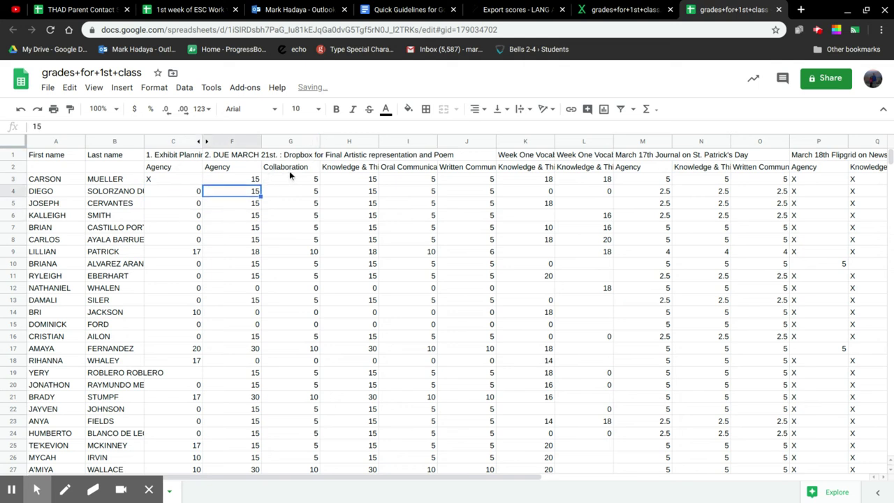
left_click_drag(290, 171, 488, 192)
left_click(307, 142)
mouse_move(308, 141)
left_mouse_down()
mouse_move(385, 140)
mouse_move(318, 152)
left_mouse_up()
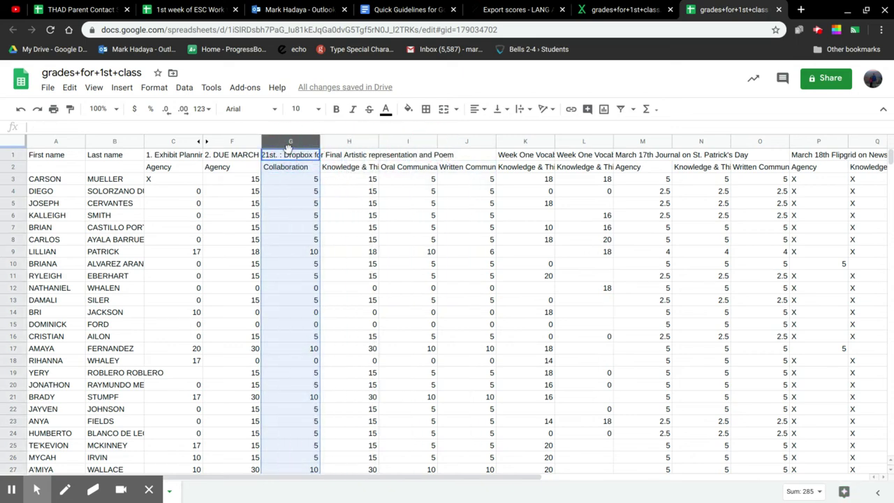
left_click_drag(299, 143, 357, 145)
left_click(464, 143)
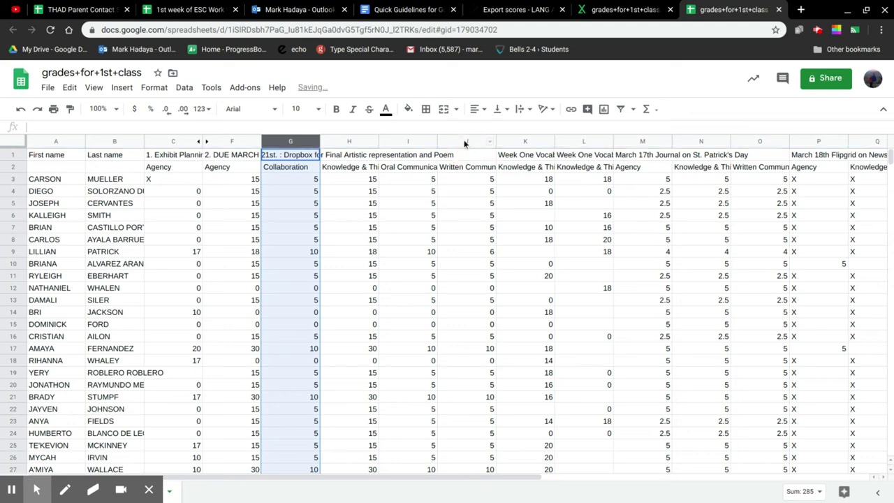
left_click_drag(464, 139, 300, 140)
right_click(290, 143)
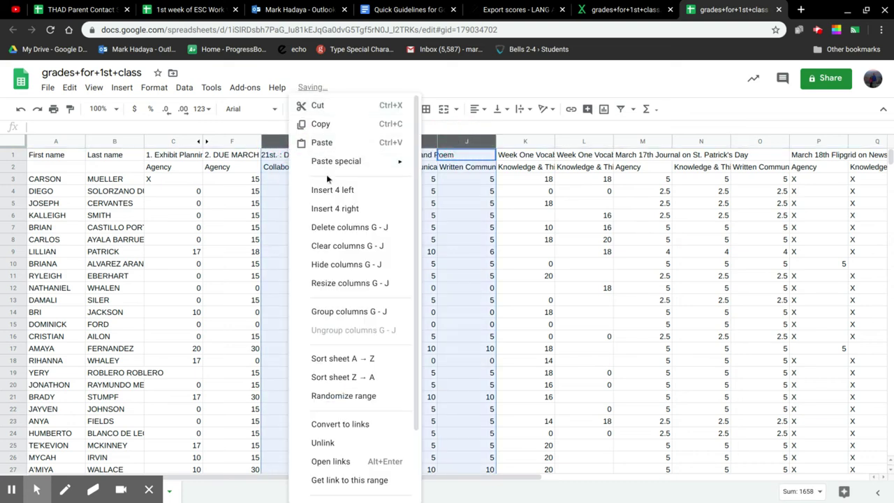
left_click(349, 264)
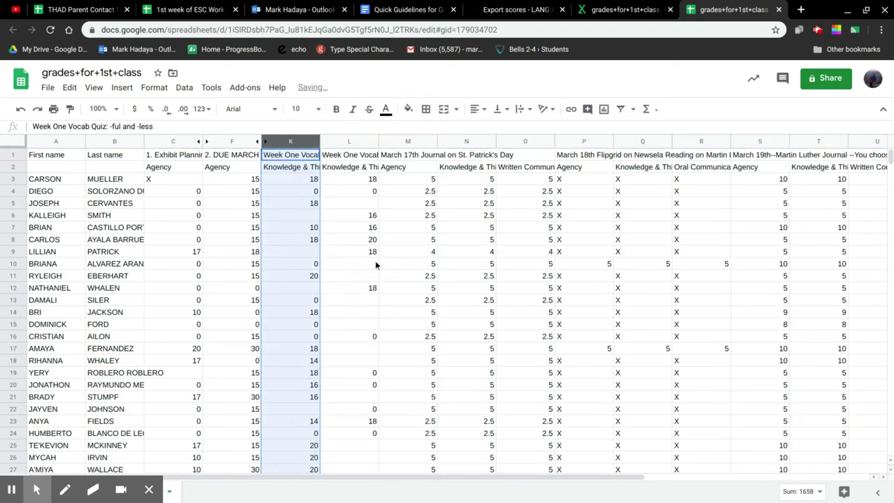
Step: Compare the Week One Vocab Quiz titles in K1 and L1, then switch to '1st week of ESC Work turned in'
left_click(183, 191)
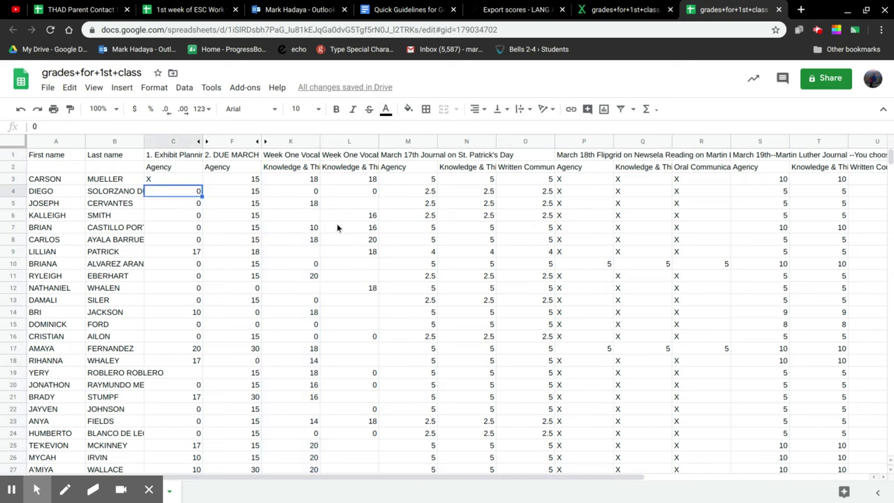
left_click(298, 168)
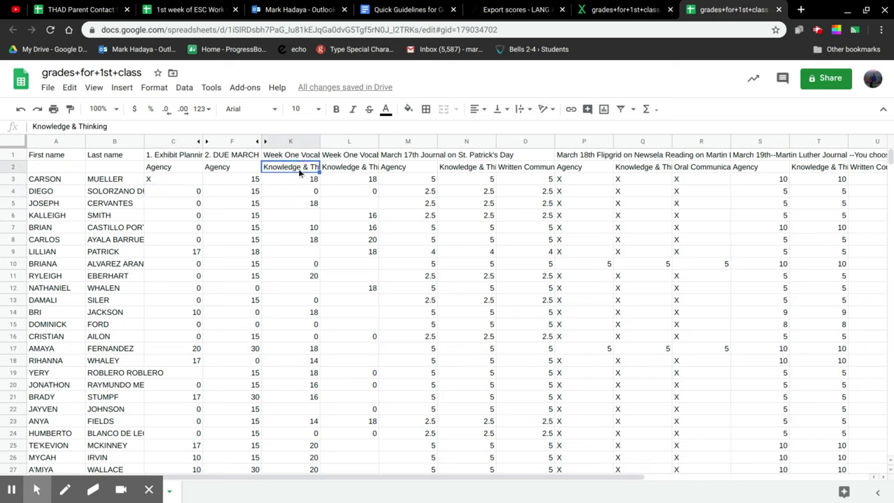
left_click(301, 155)
left_click(343, 154)
left_click(310, 157)
left_click(333, 155)
left_click(312, 157)
left_click(333, 160)
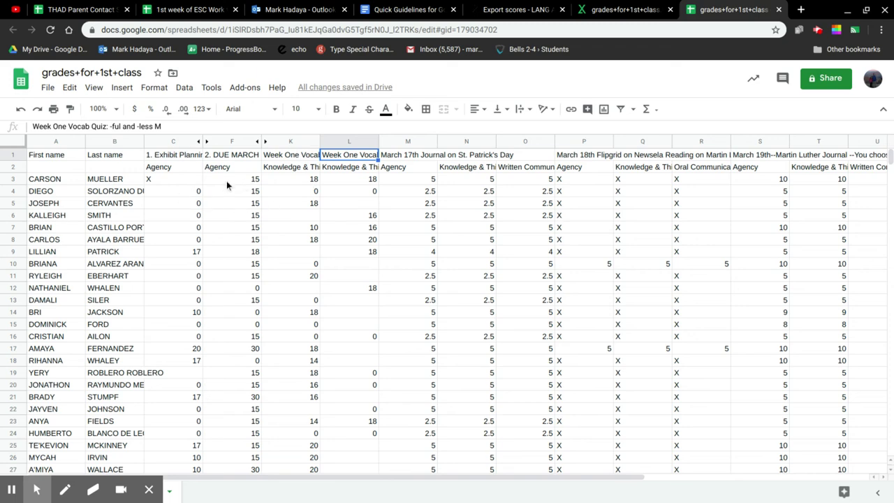
left_click(185, 9)
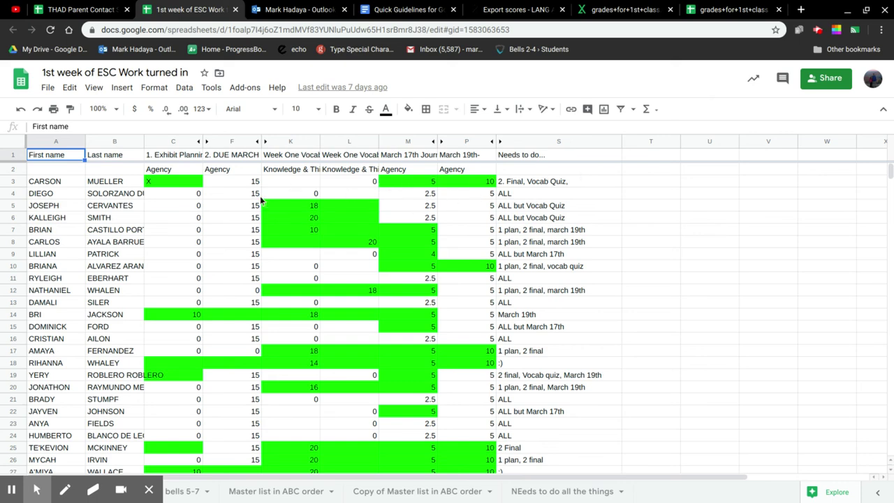
scroll(262, 191, "down", 3)
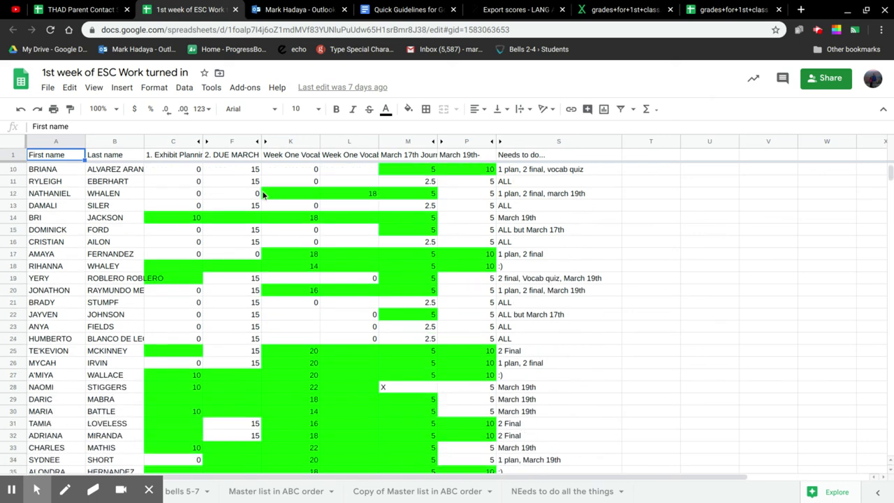
scroll(578, 281, "up", 3)
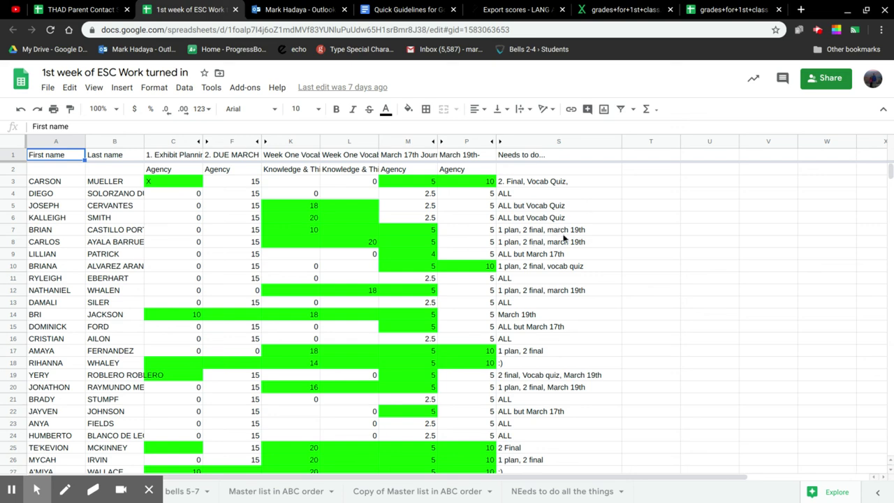
Step: Return to the Export scores tab and scroll to the 'grades for 1st class' CSV file information
left_click(510, 10)
scroll(399, 269, "up", 10)
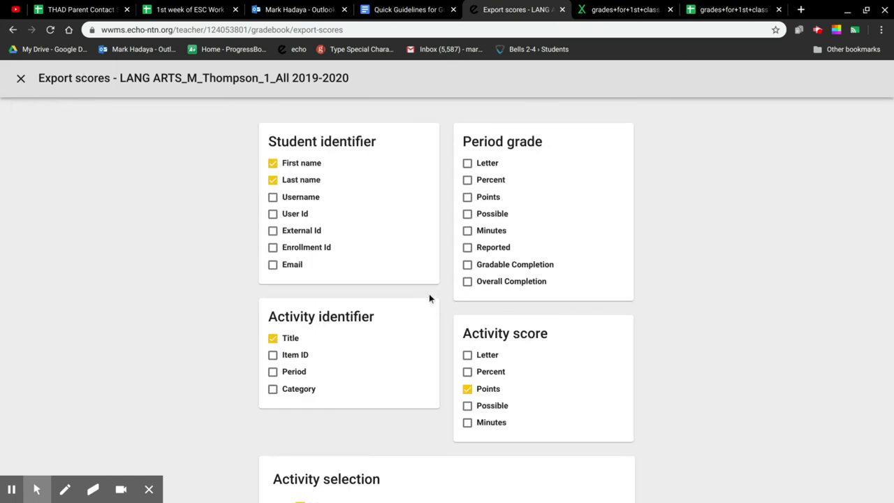
scroll(427, 294, "down", 6)
scroll(425, 291, "down", 6)
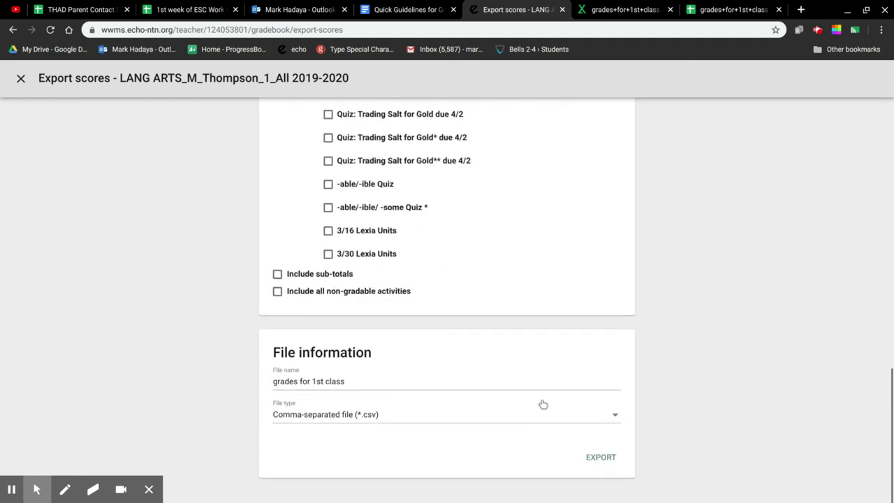